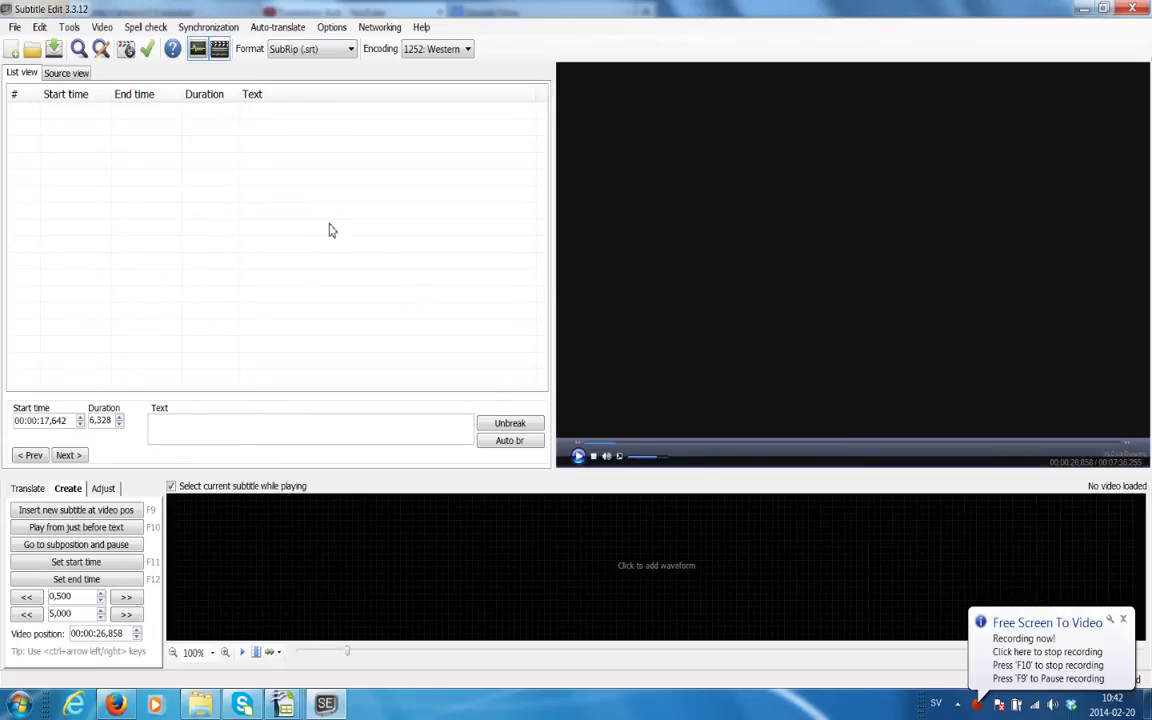
Look over the general settings and close them without changes
left_click(332, 30)
left_click(340, 51)
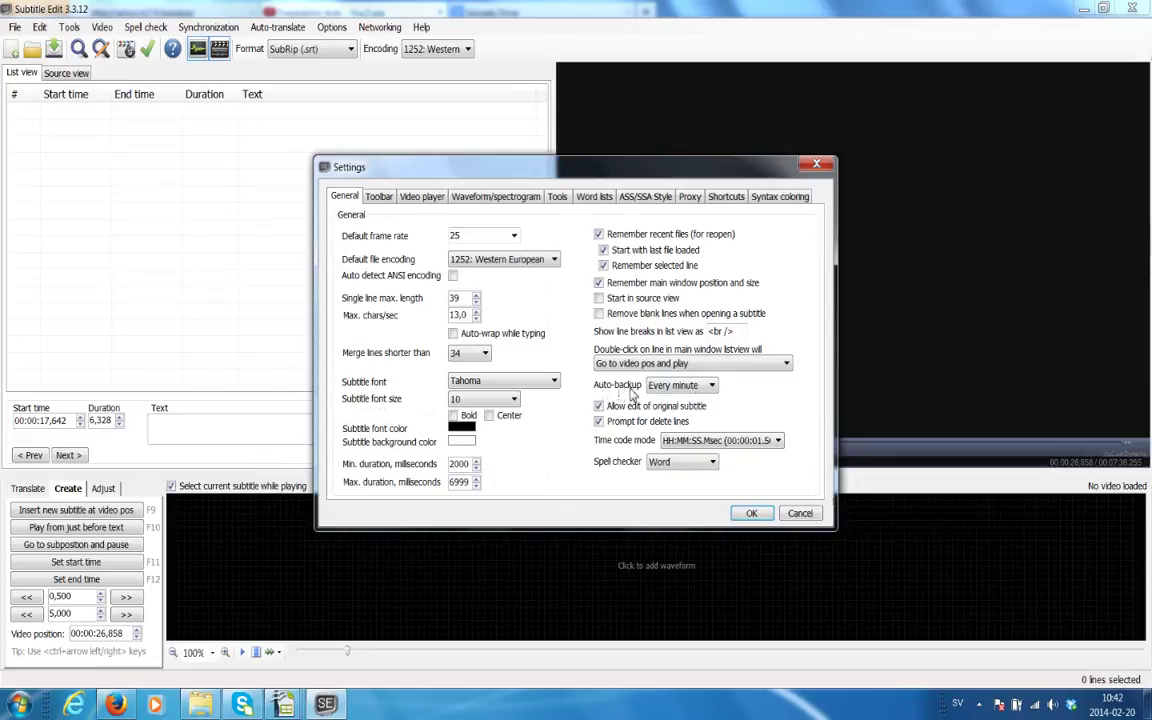
left_click(751, 513)
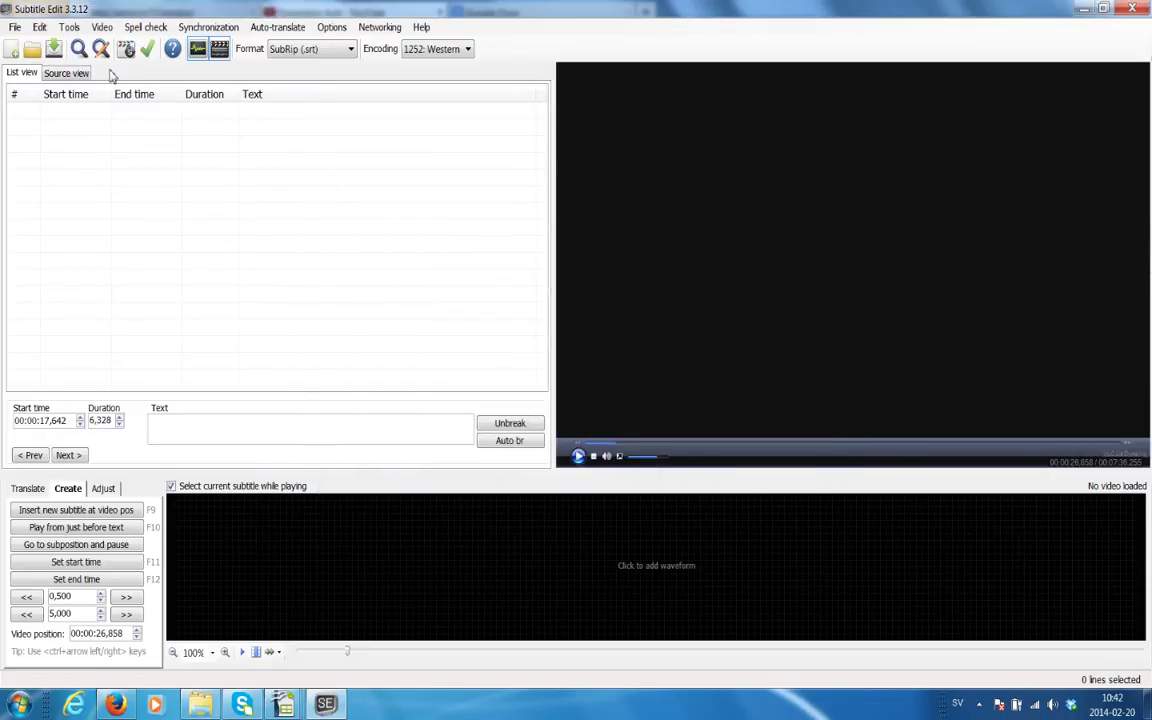
Review the auto-saved backups without restoring any, then start the plain-text import
left_click(16, 30)
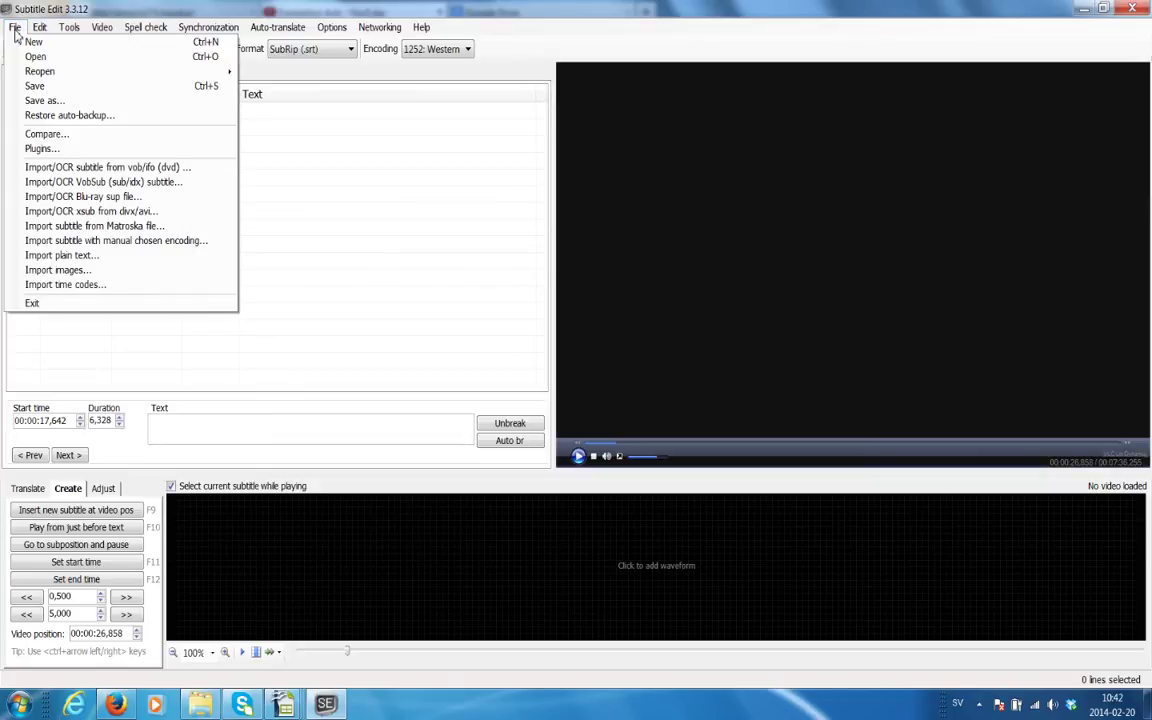
left_click(70, 115)
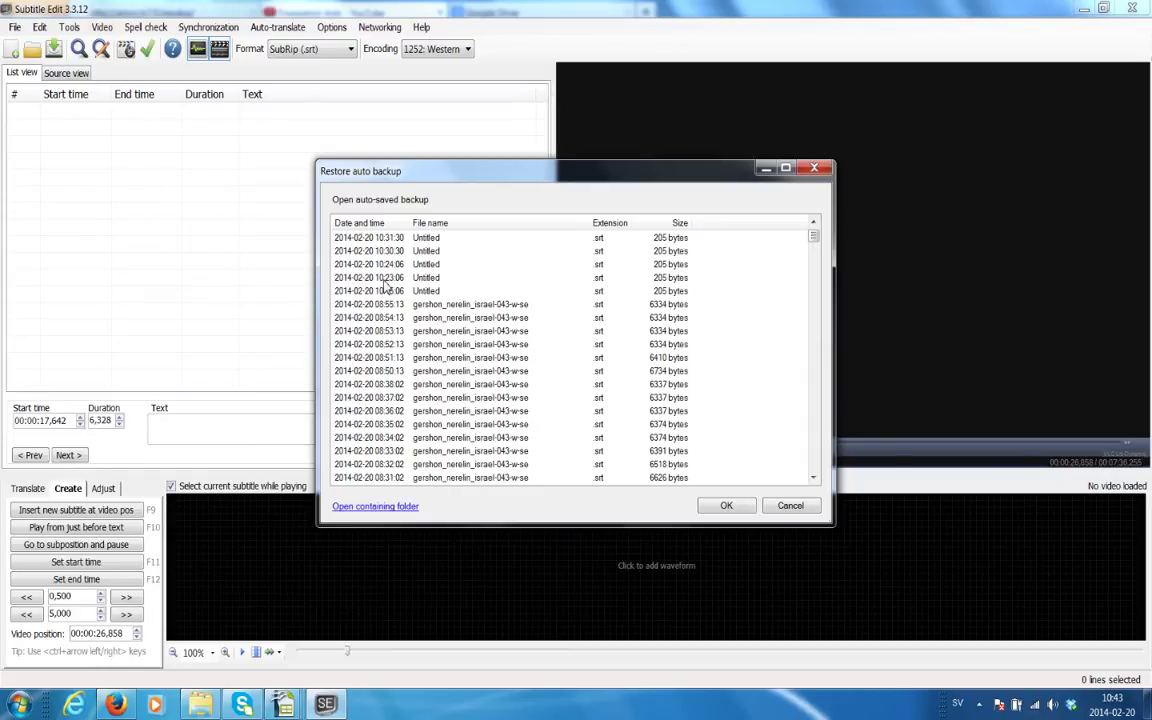
left_click(790, 505)
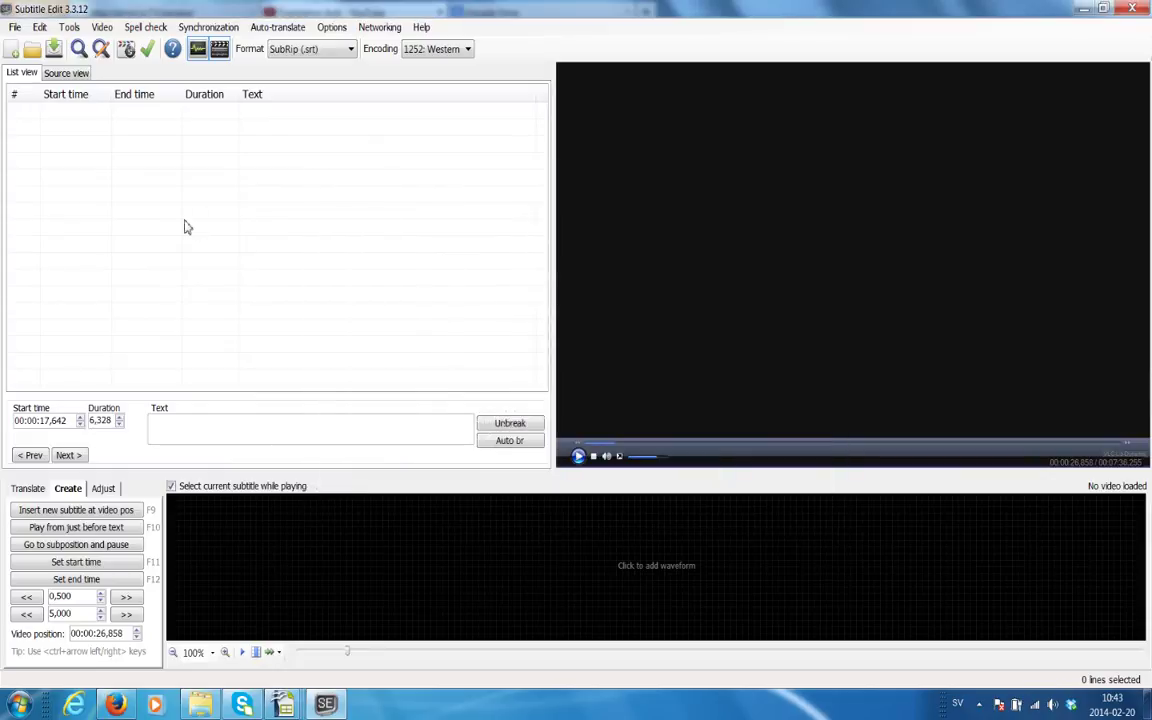
left_click(14, 28)
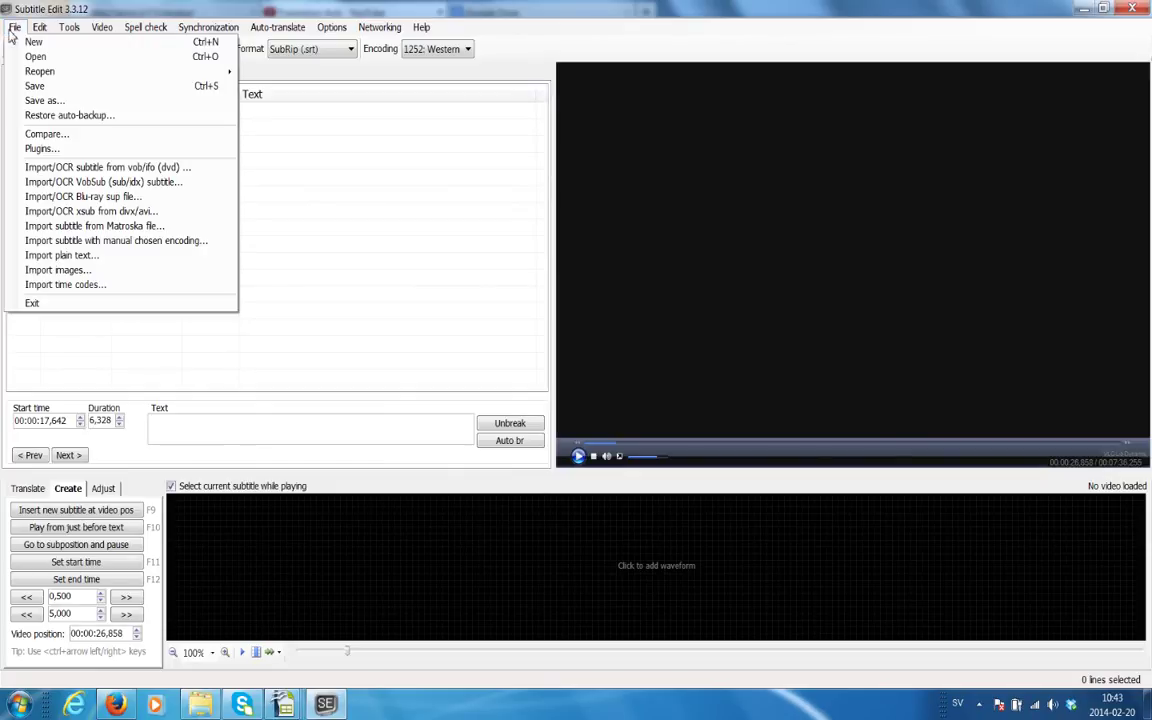
left_click(104, 258)
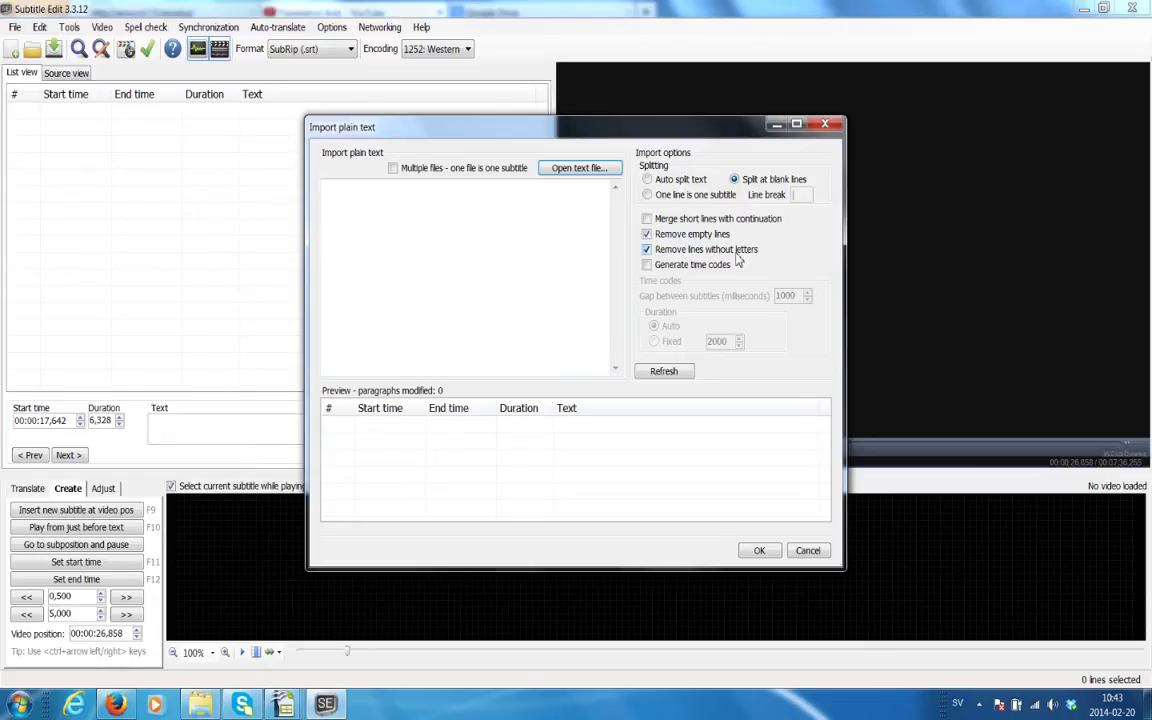
Select the Israel intro text file in Documents > Translation > Regular program intro & ad translations
left_click(558, 172)
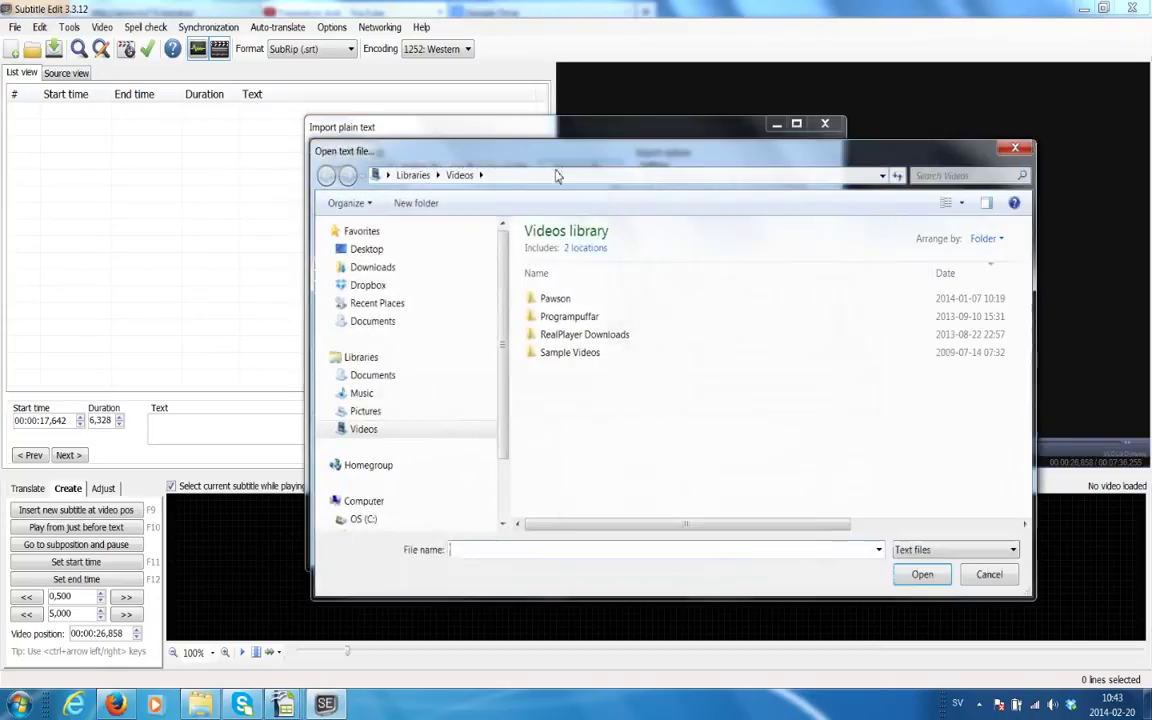
left_click(372, 375)
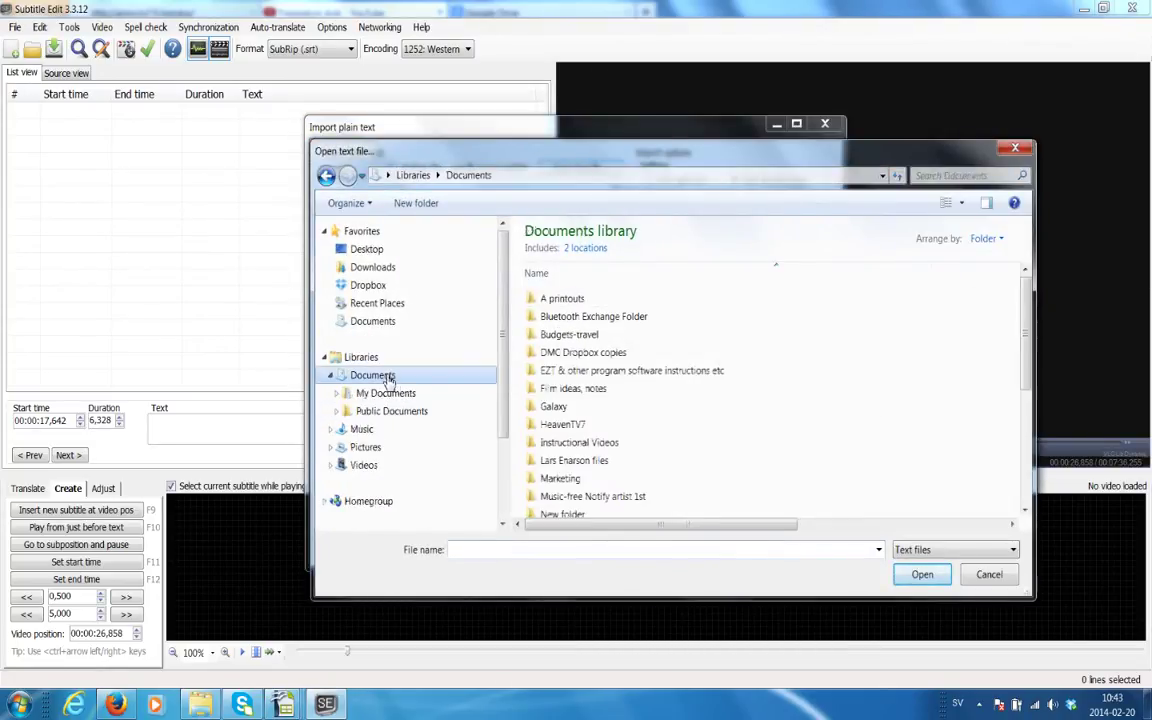
scroll(1028, 362, "down", 2)
scroll(1028, 362, "down", 3)
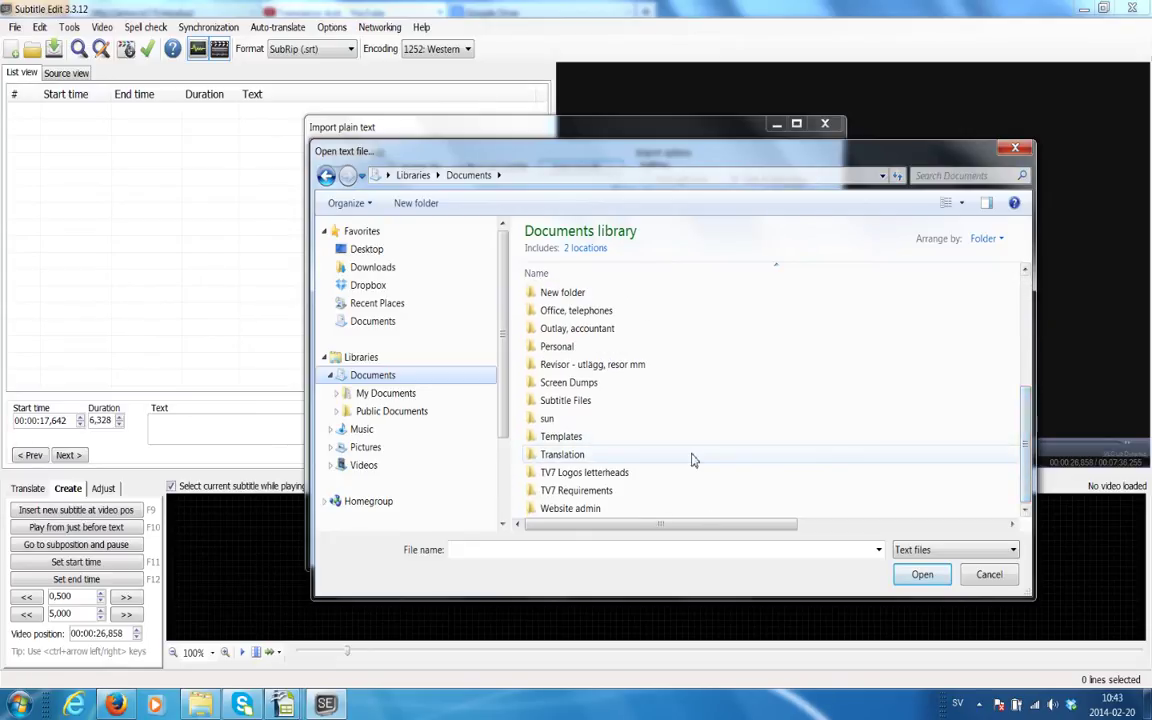
double_click(548, 454)
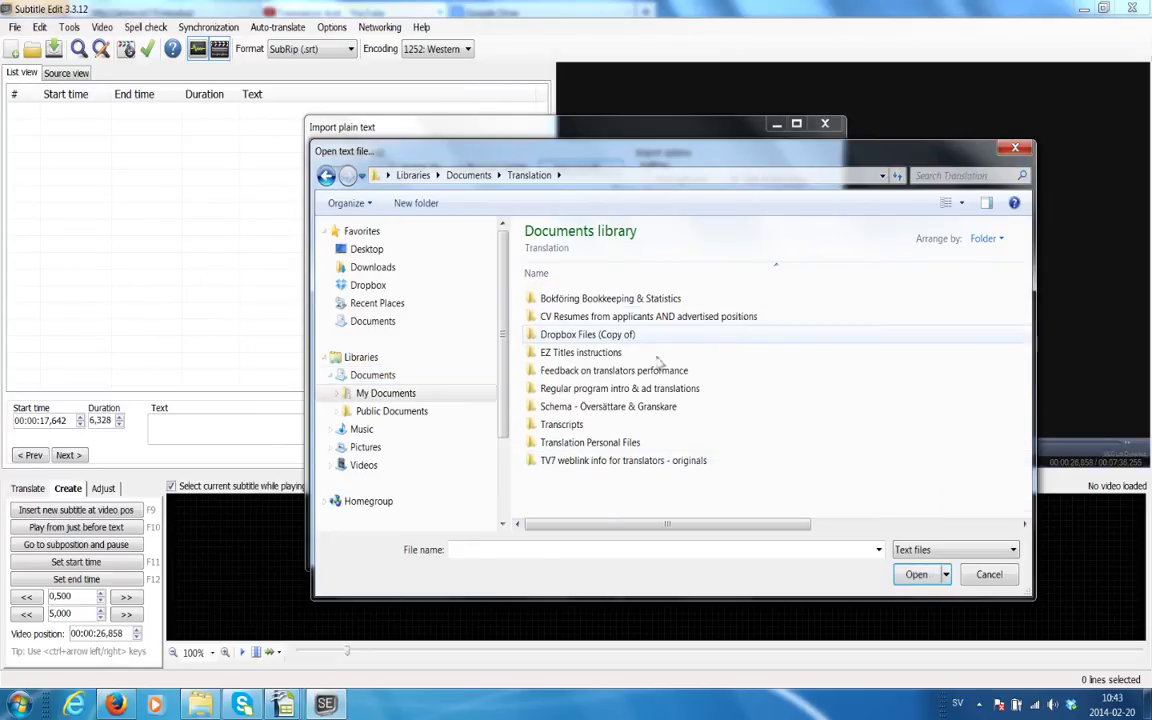
double_click(576, 396)
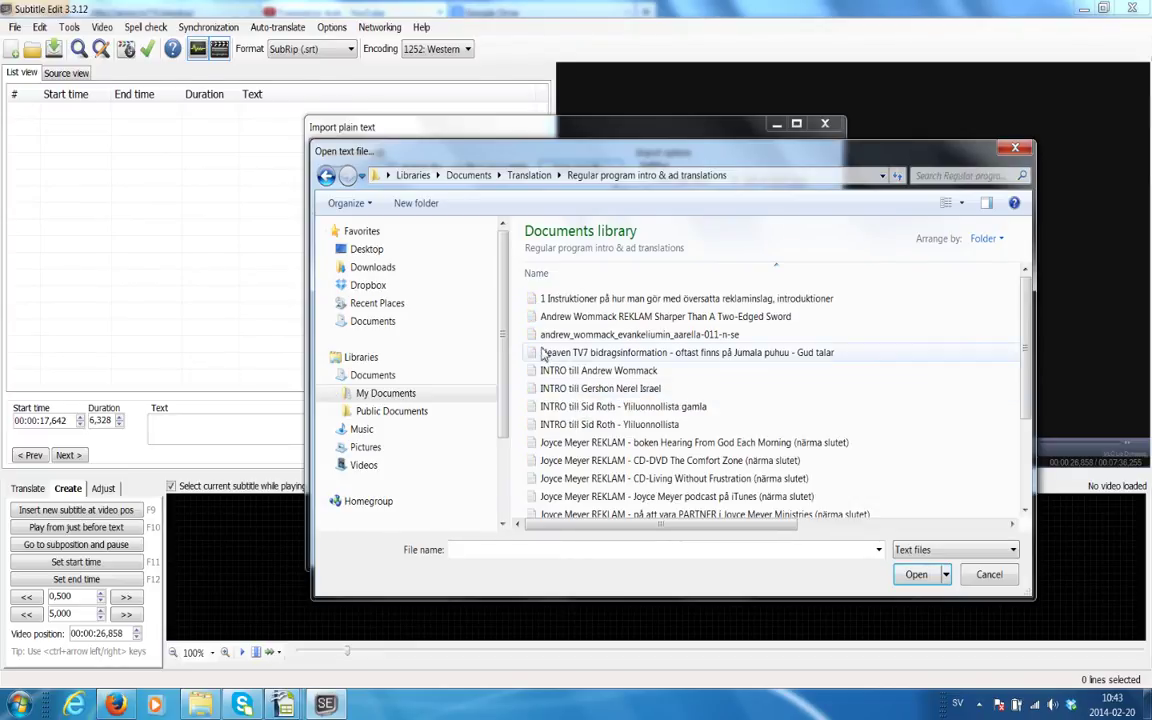
left_click(550, 396)
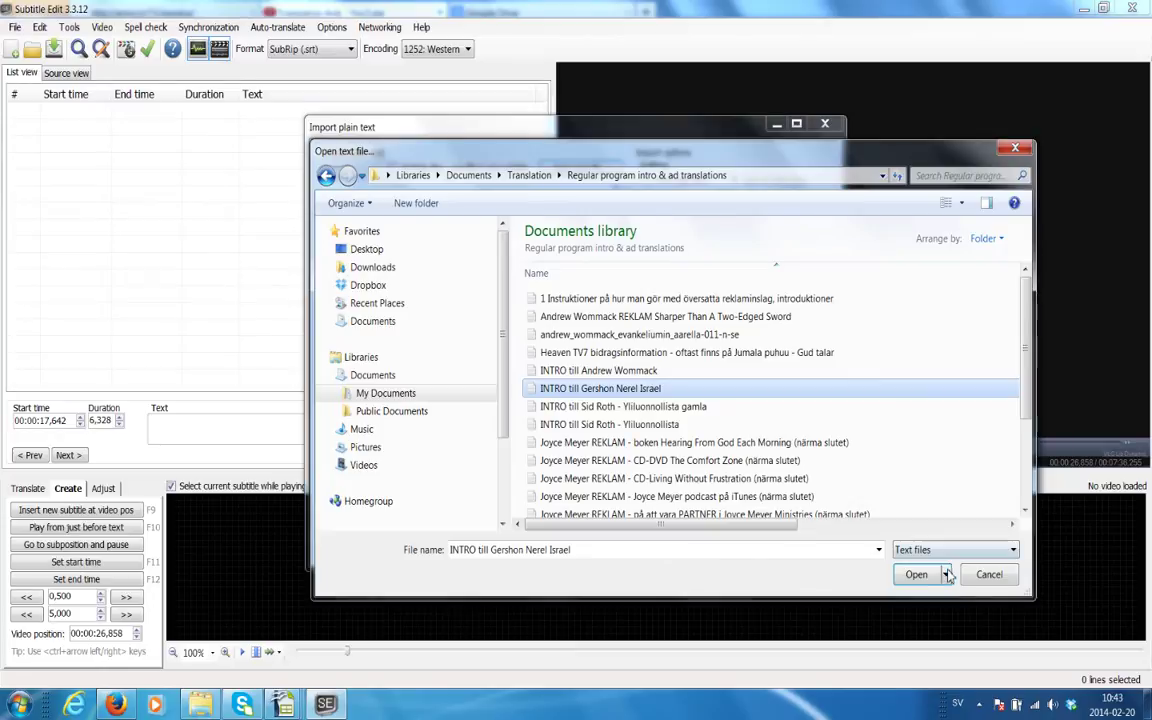
Load the intro file into the preview and accept it as three untimed subtitle lines
left_click(913, 578)
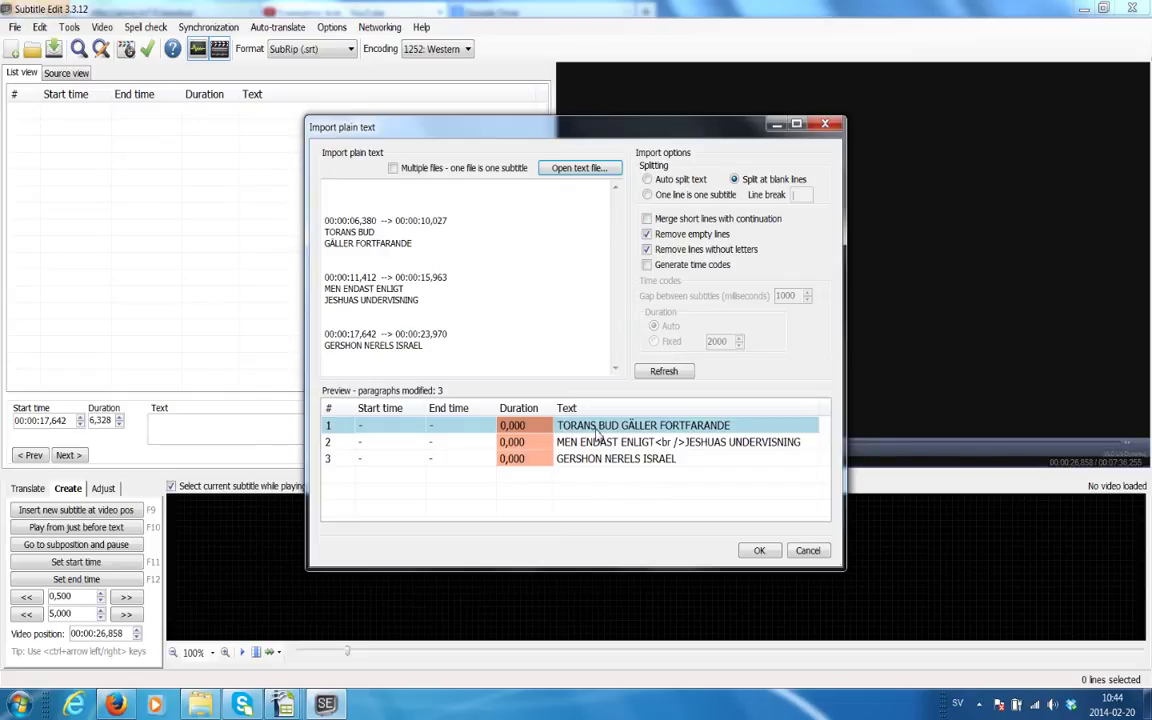
left_click(759, 550)
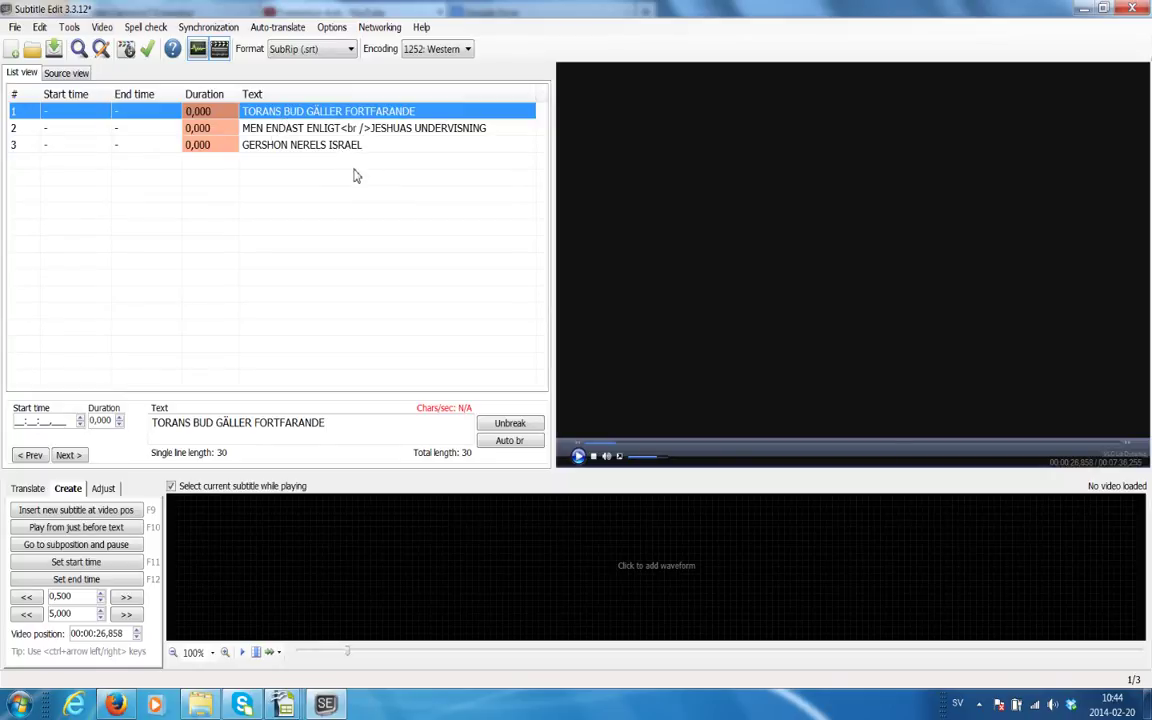
Import time codes from the matching intro subtitle file in Regular program intro & ad translations
left_click(15, 28)
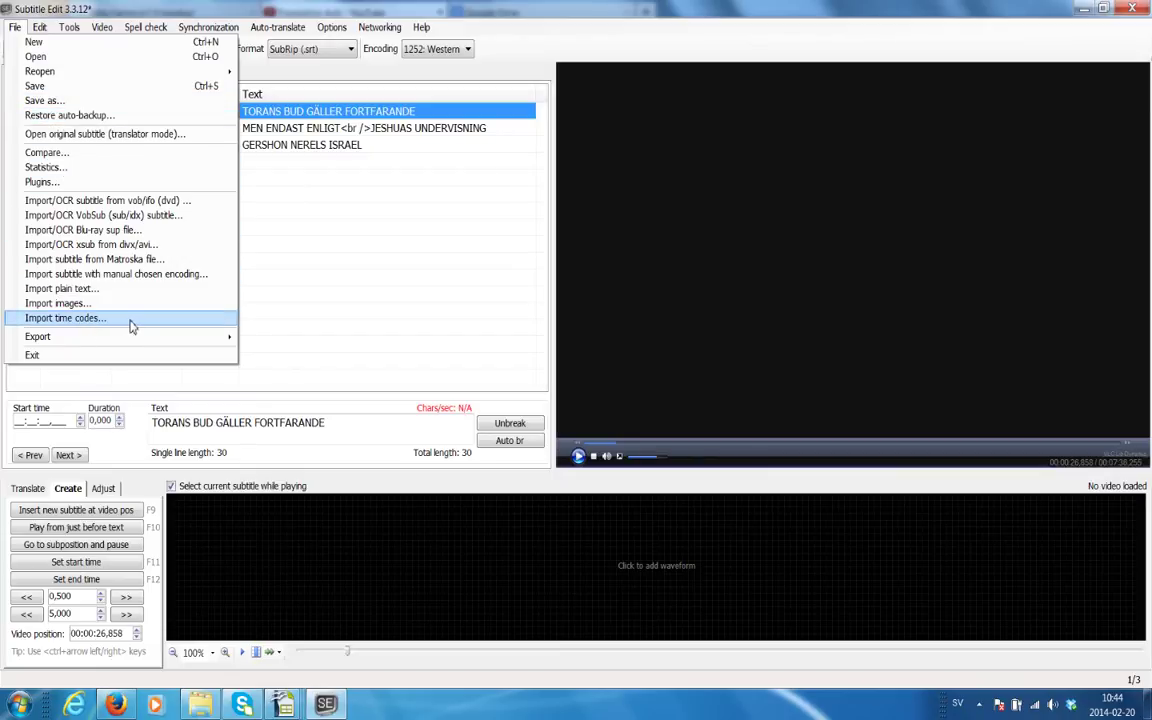
left_click(131, 326)
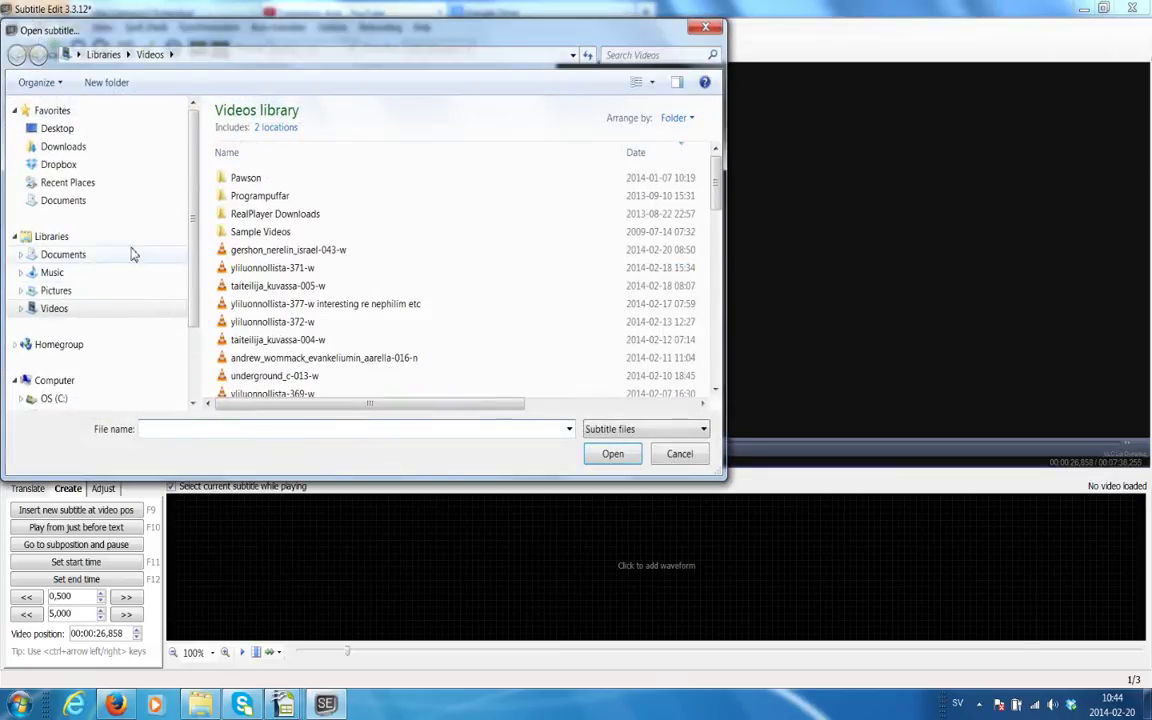
left_click(79, 258)
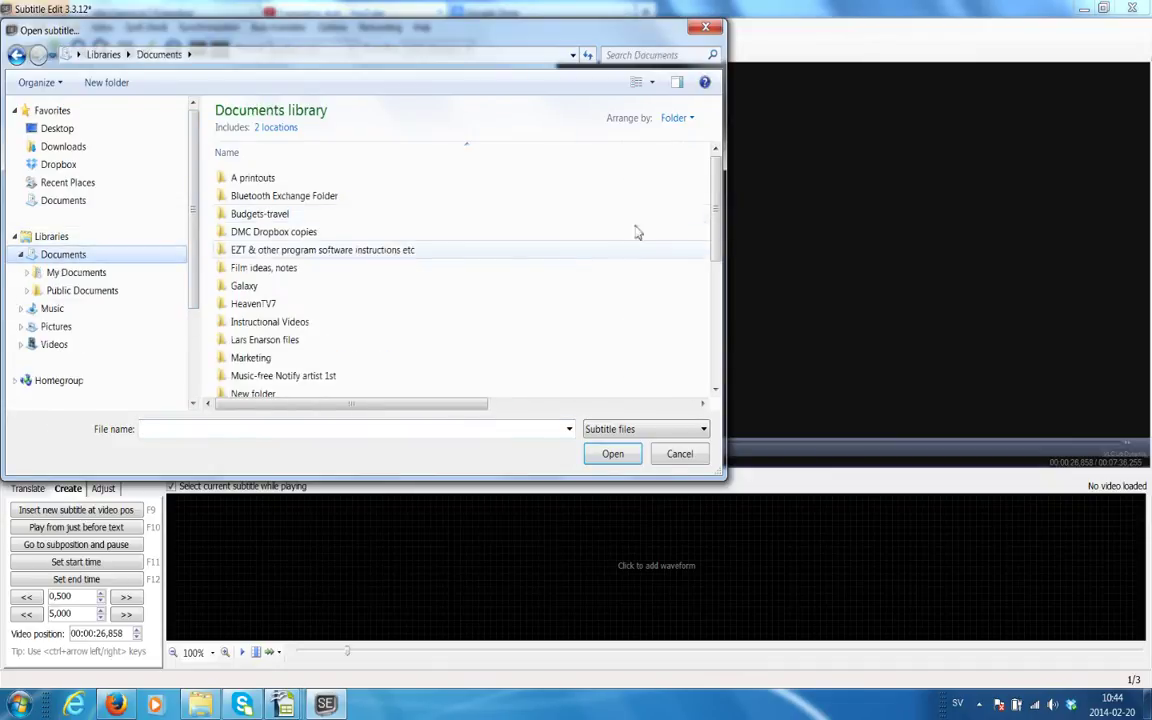
scroll(716, 228, "down", 5)
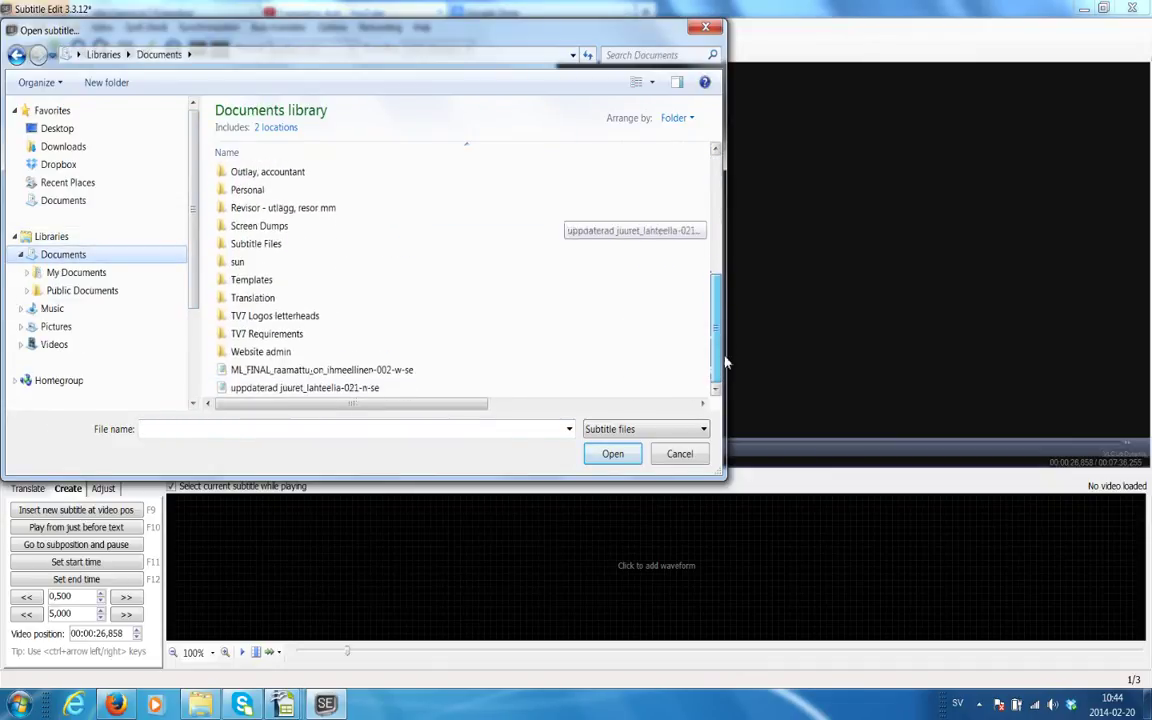
double_click(252, 298)
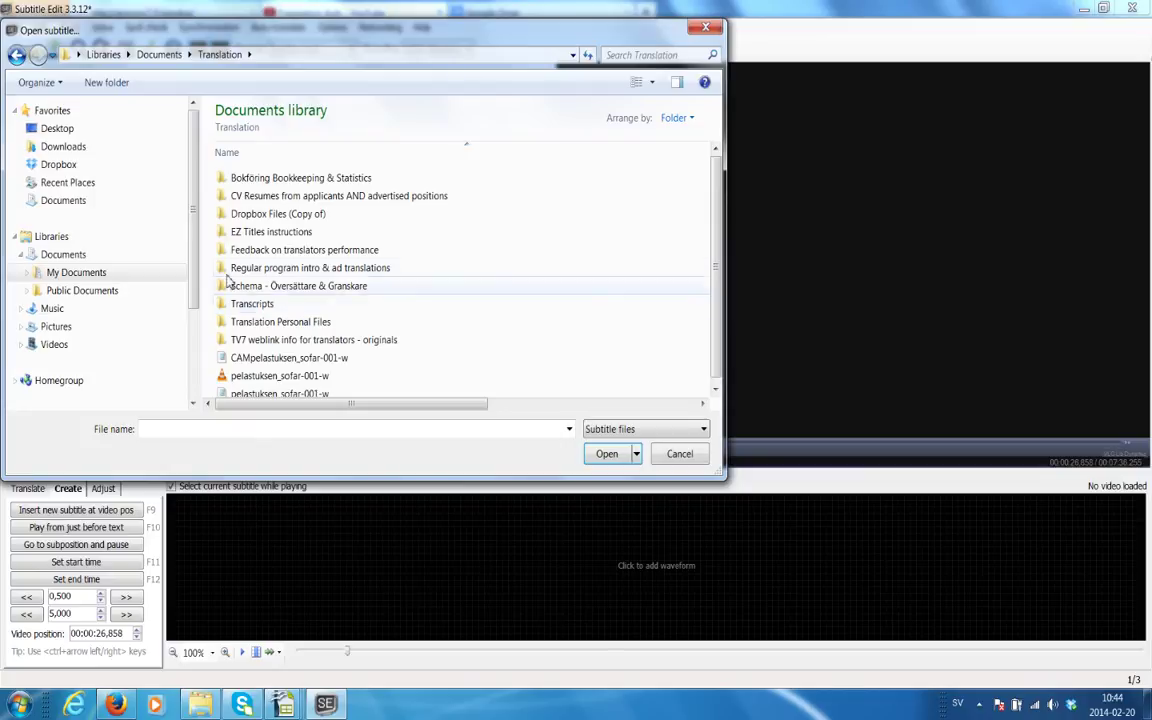
double_click(224, 269)
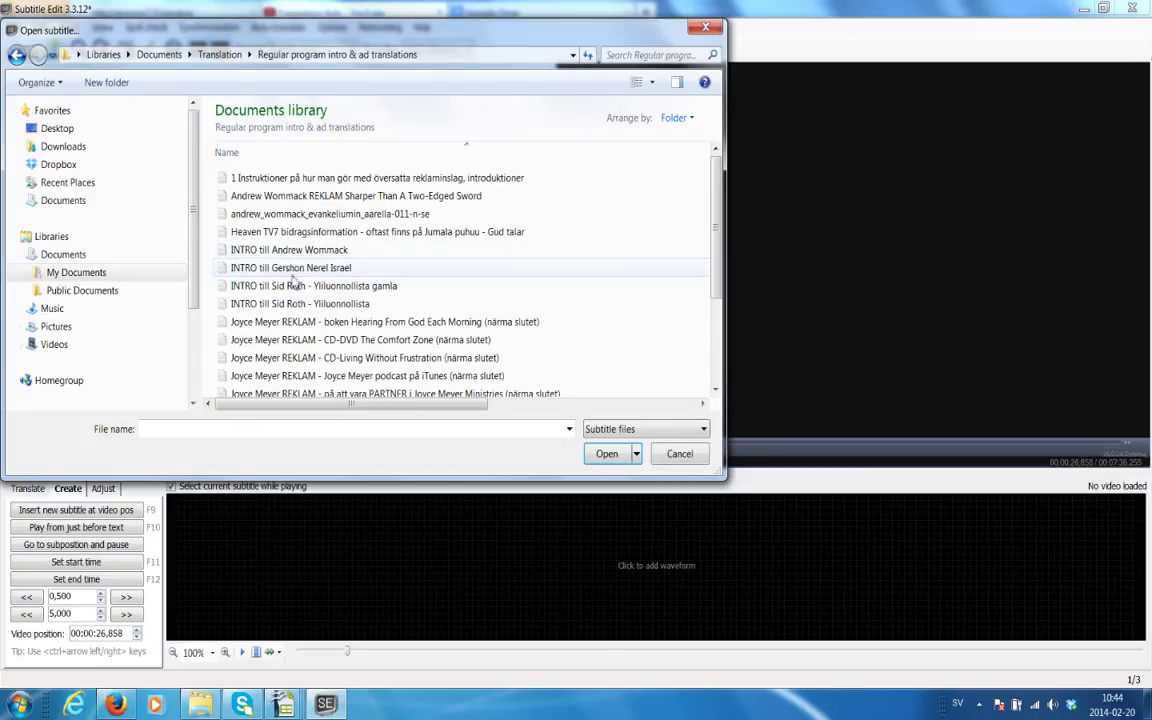
left_click(240, 268)
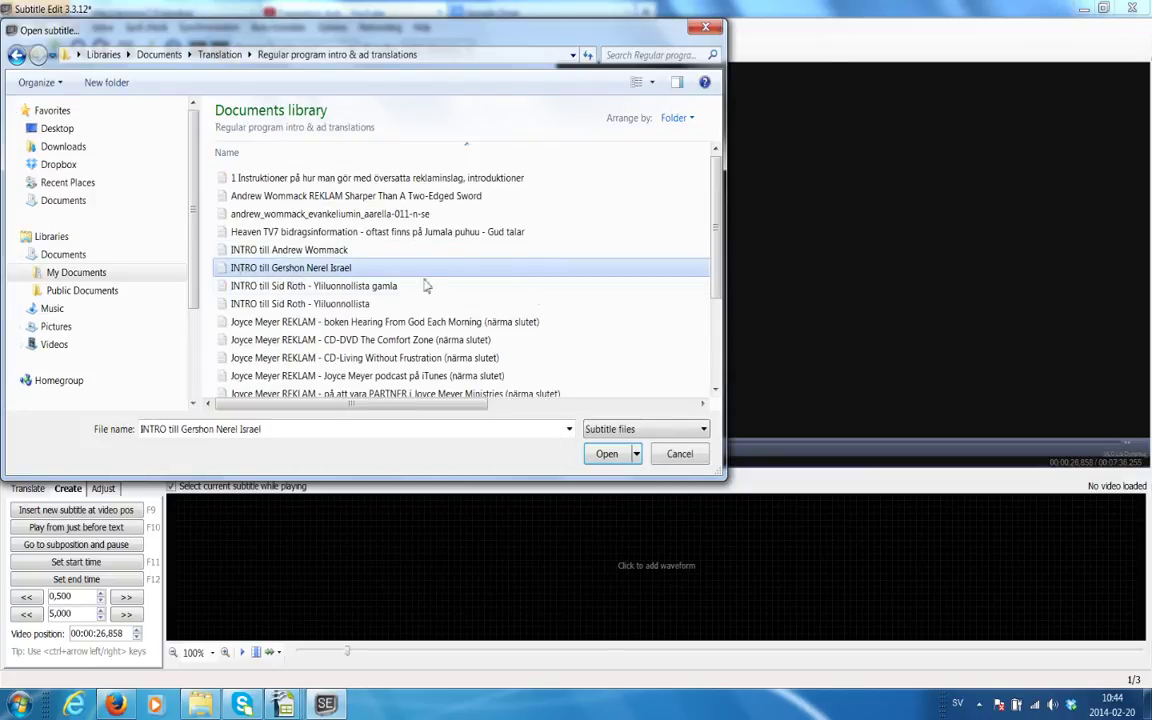
left_click(606, 455)
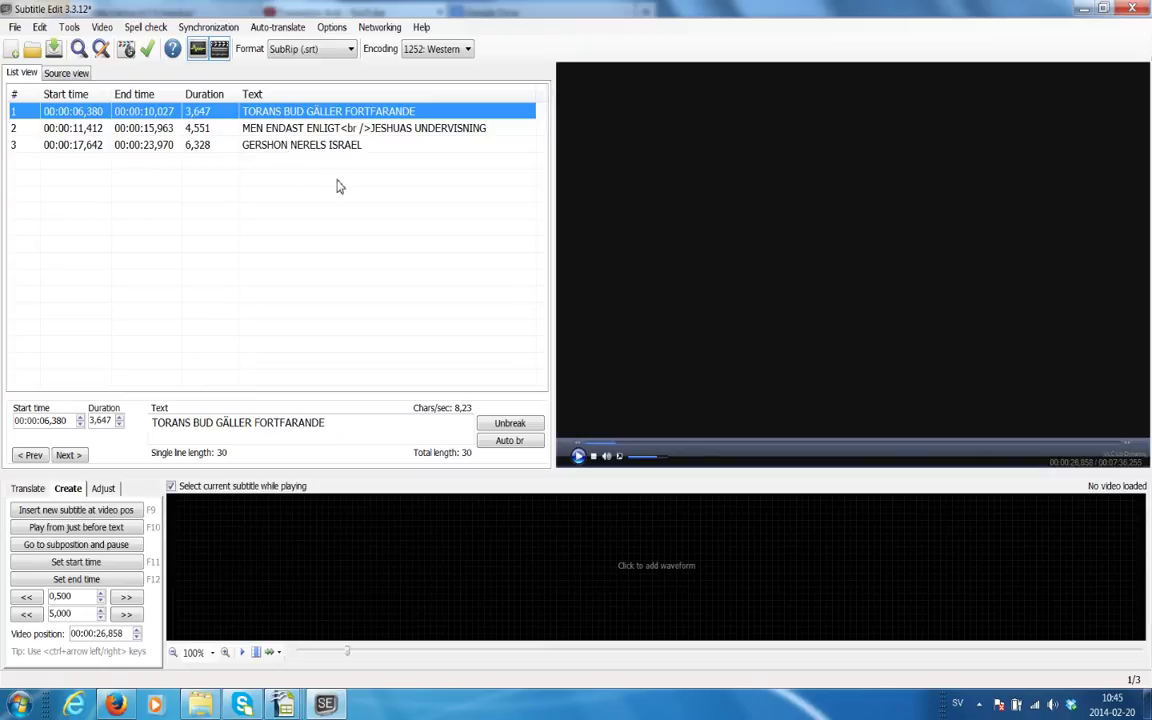
left_click(98, 30)
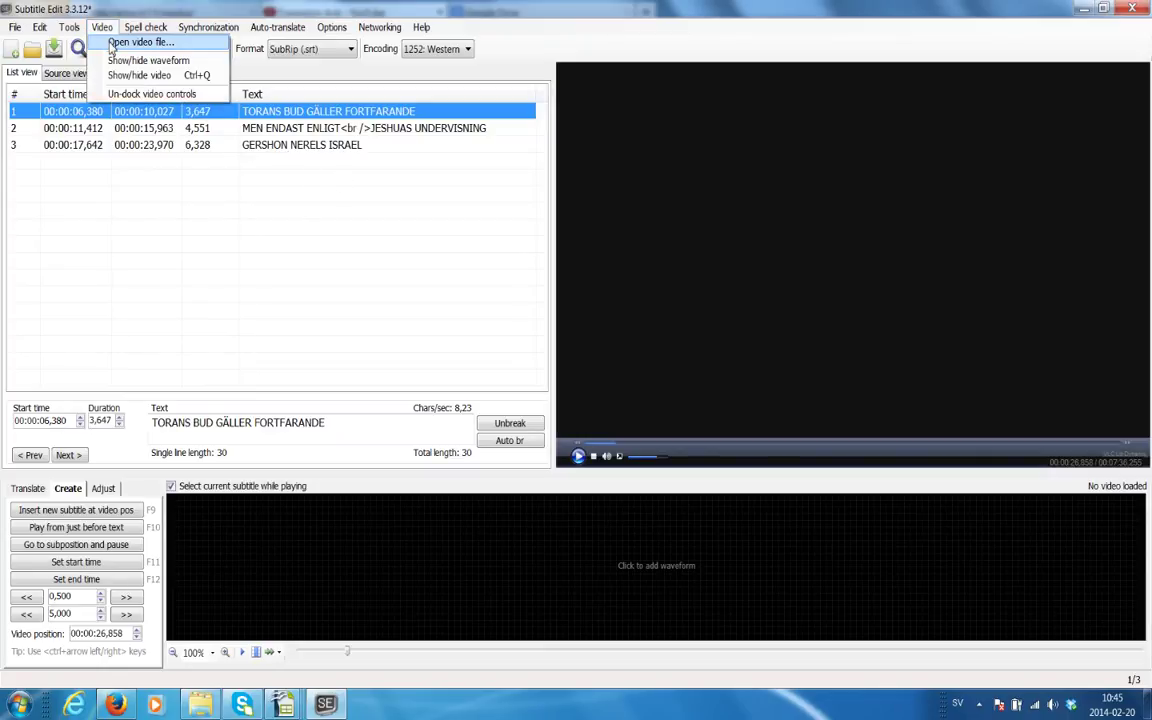
left_click(130, 42)
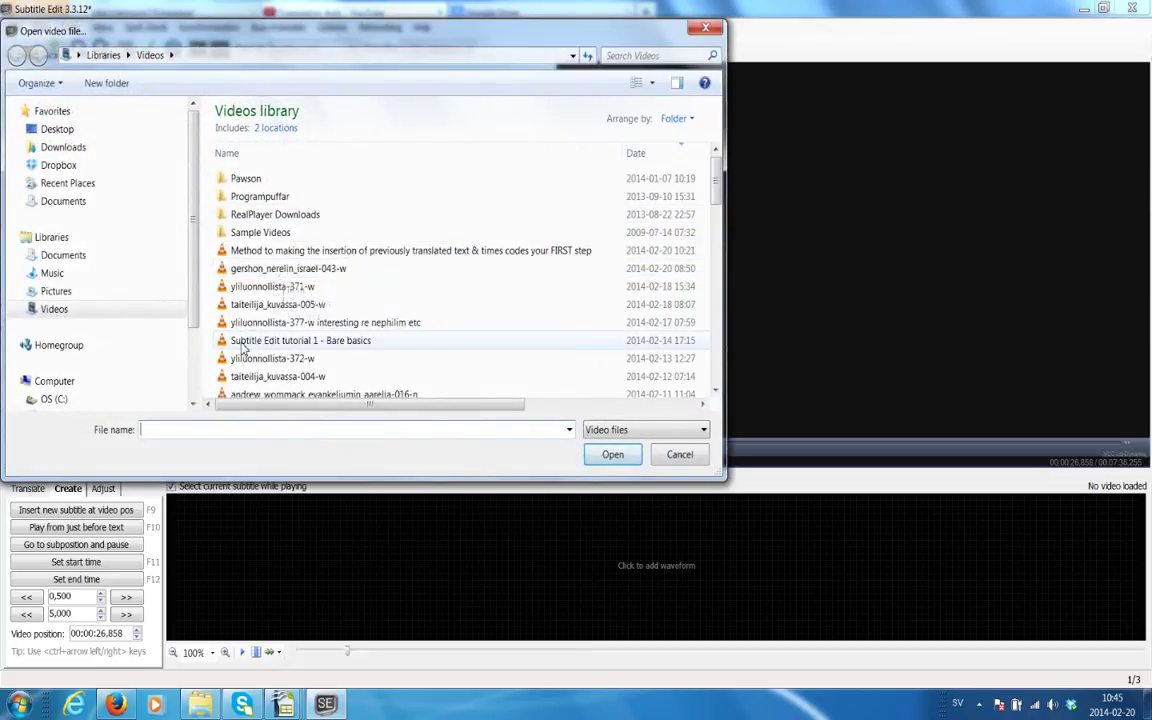
left_click(299, 272)
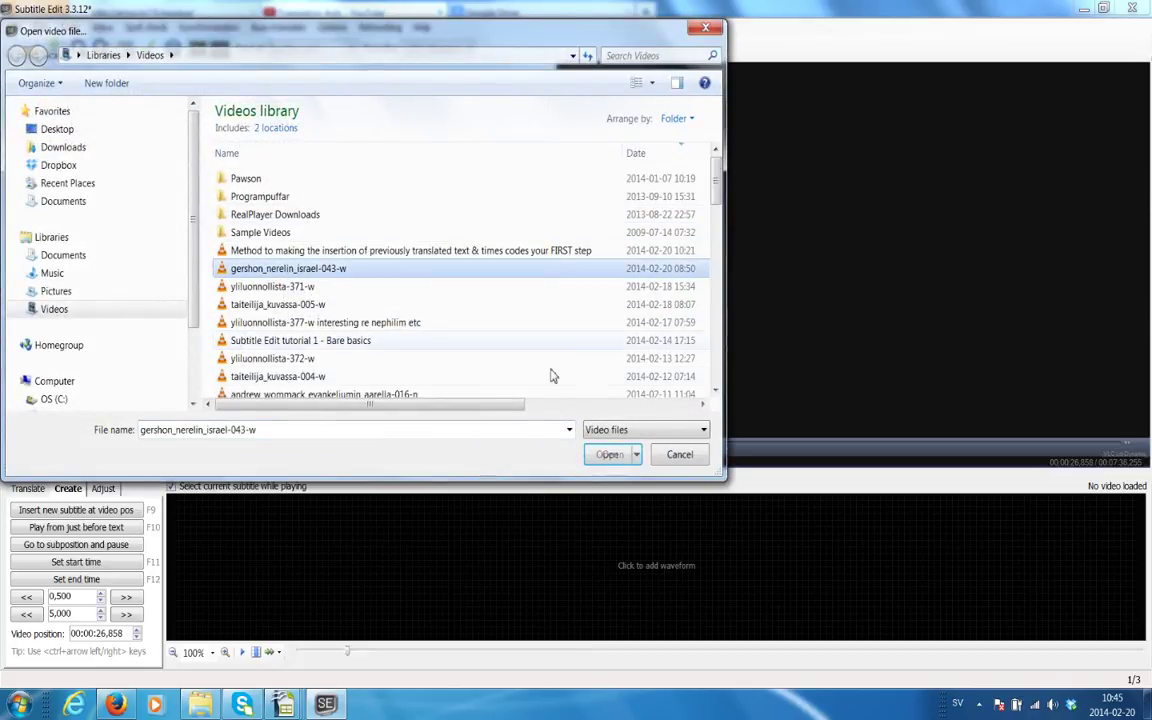
left_click(605, 455)
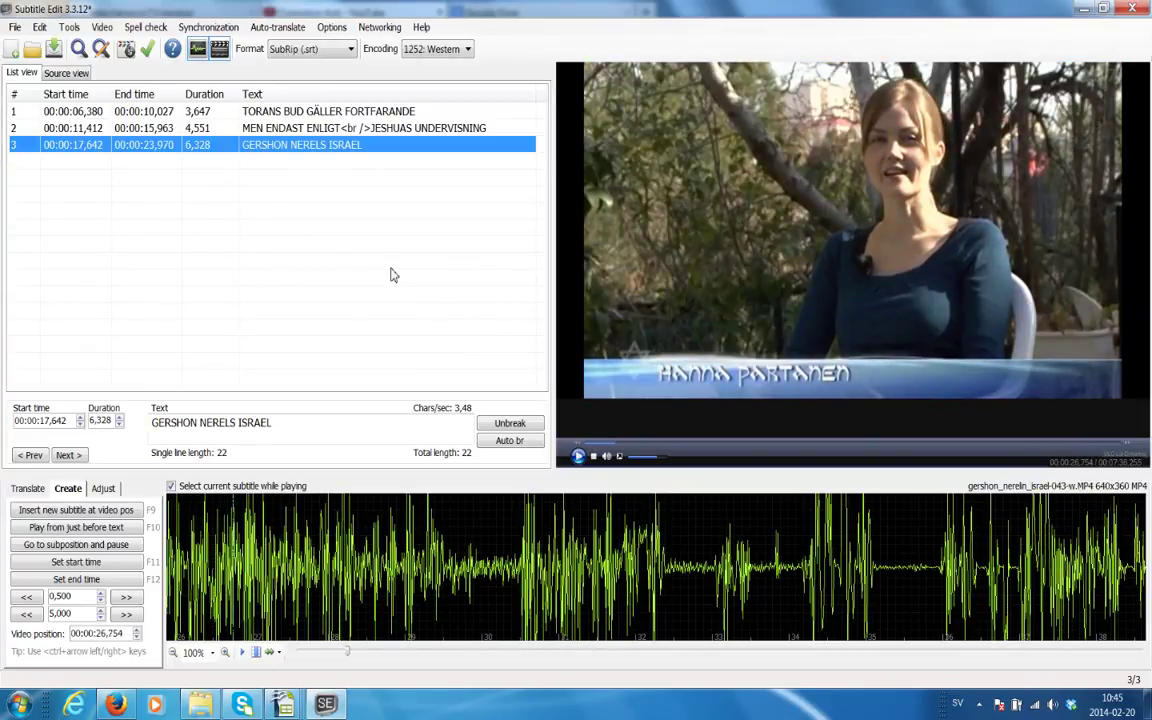
left_click(293, 112)
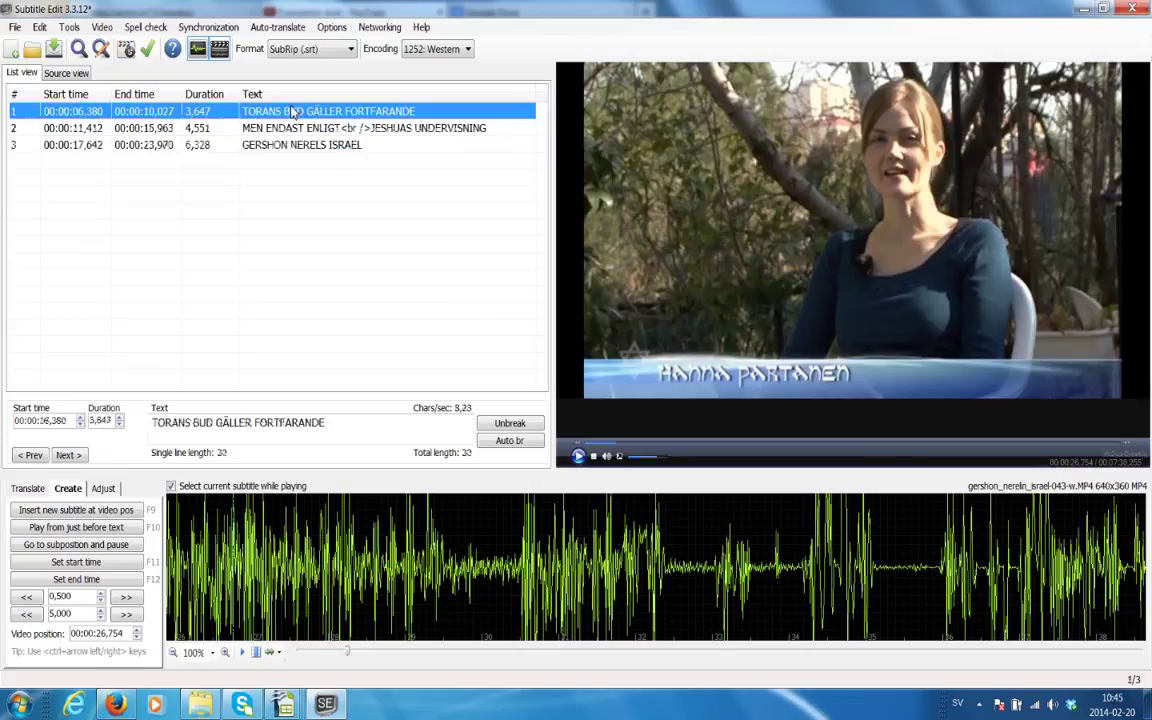
left_click(287, 130)
left_click(281, 147)
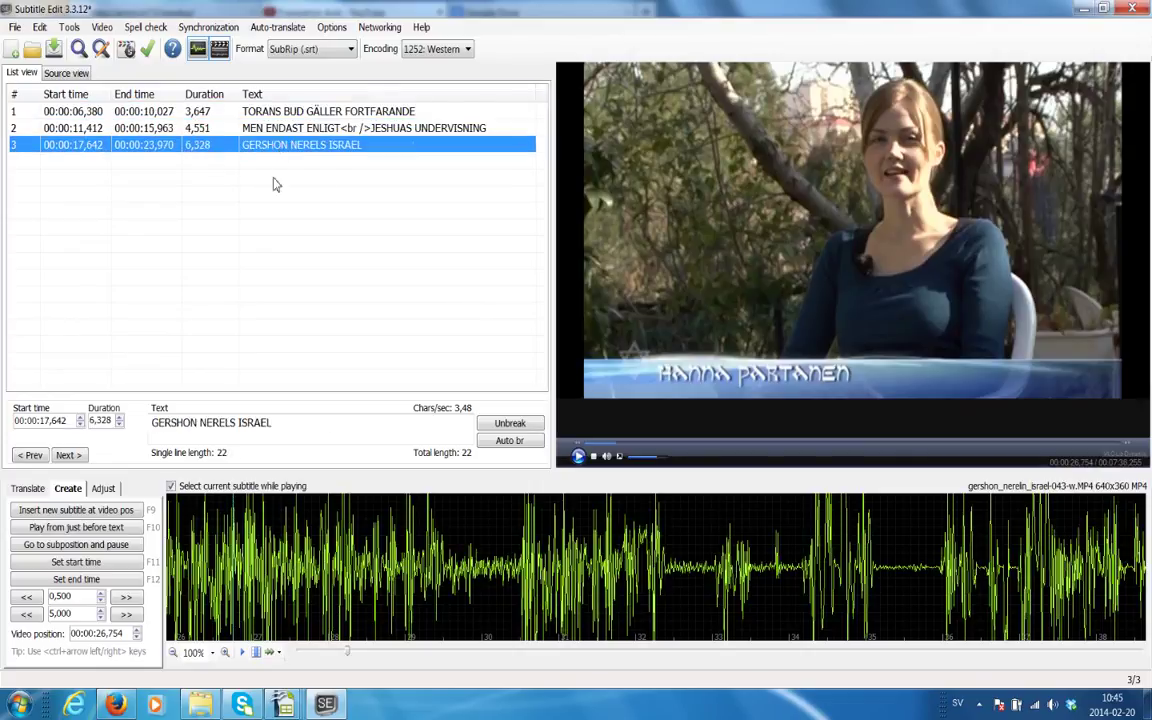